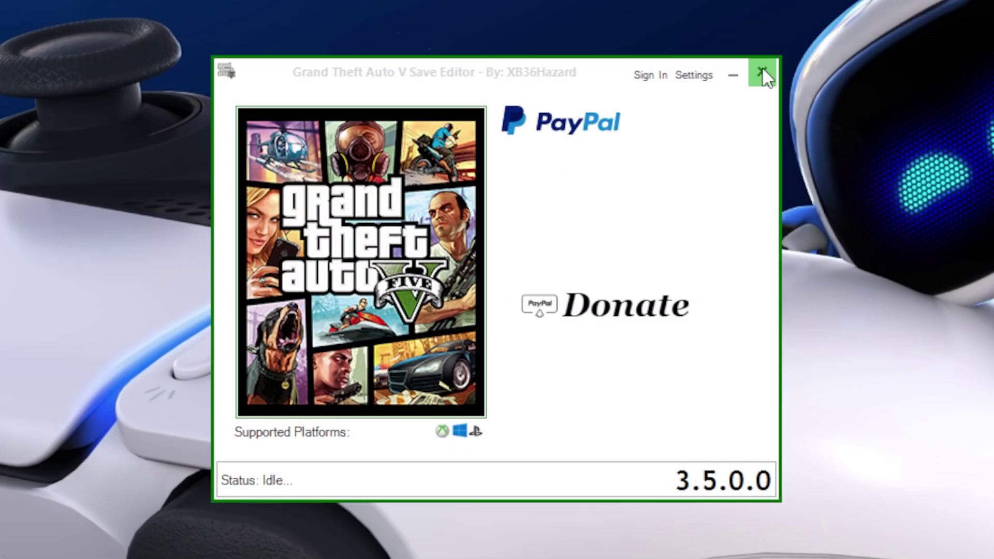
# Close the save editor and launch the Windows Run dialog from taskbar search
pyautogui.click(763, 70)
pyautogui.click(210, 544)
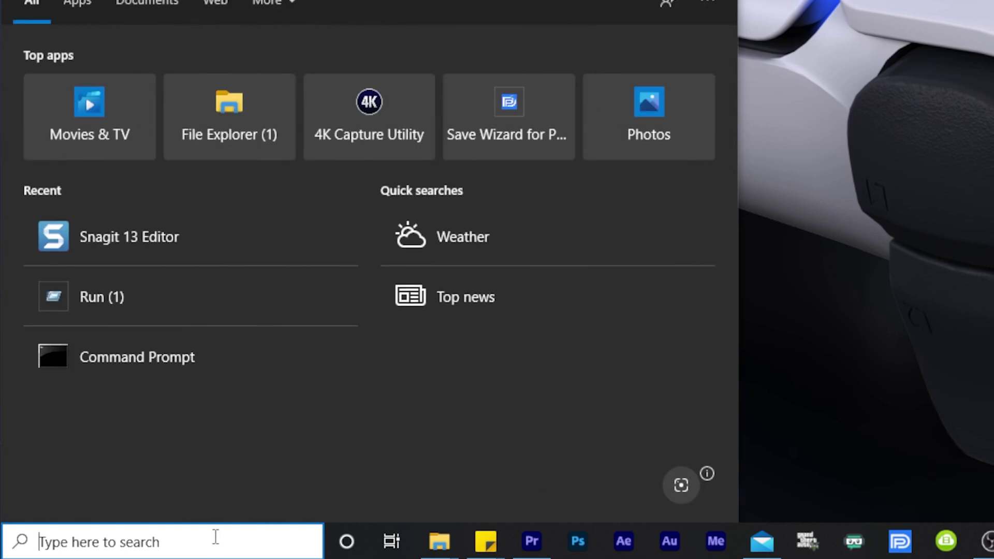
pyautogui.write('RU')
pyautogui.write('N')
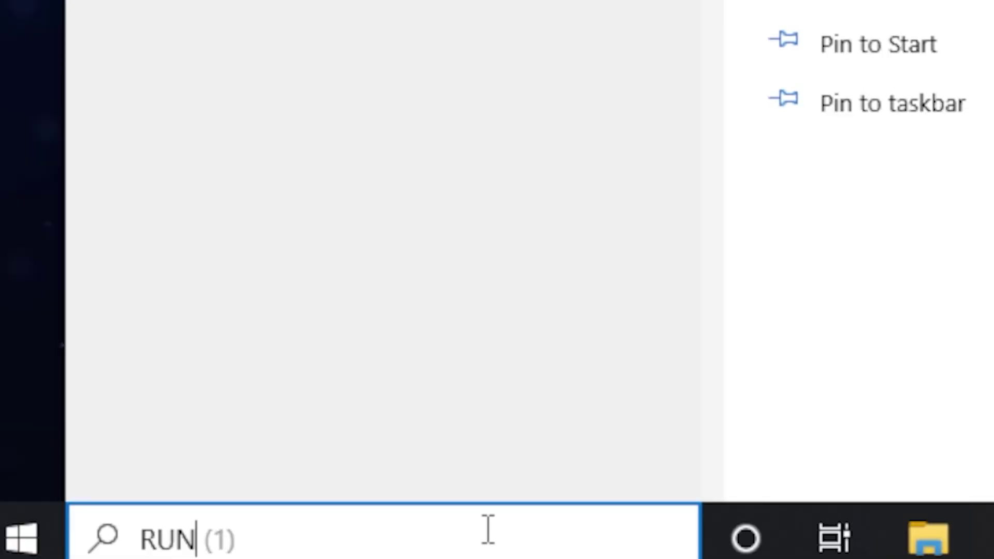
pyautogui.press('Return')
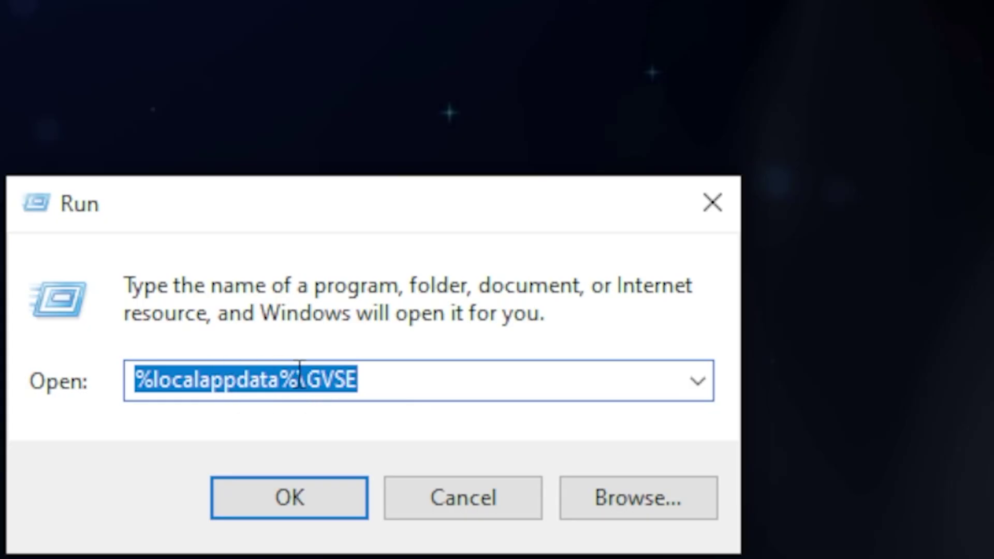
# Open %localappdata%\GVSE and delete the cached a5f33cb9x.si file
pyautogui.press('Return')
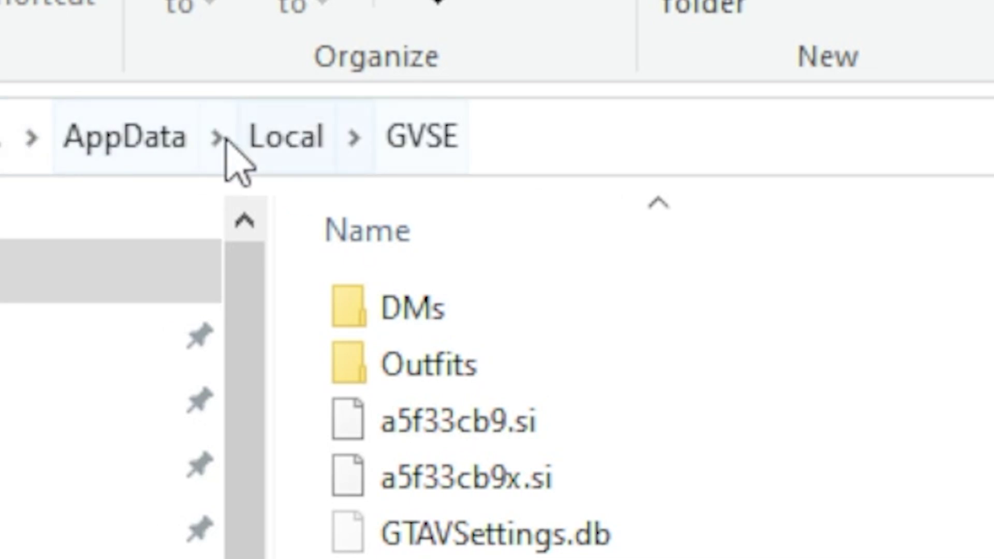
pyautogui.click(304, 277)
pyautogui.click(273, 273)
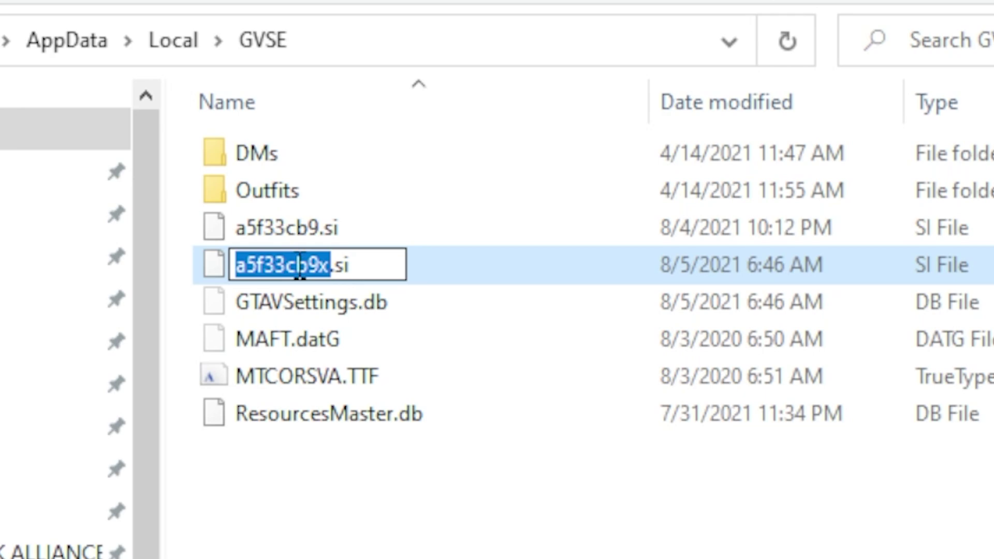
pyautogui.rightClick(414, 112)
pyautogui.click(463, 537)
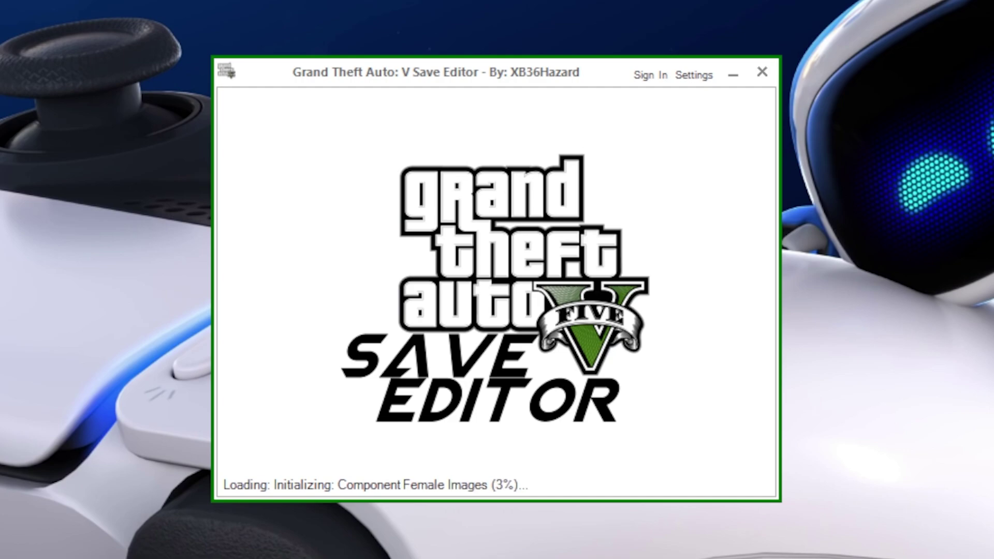
# Sign in to the relaunched save editor so its main menu loads
pyautogui.click(612, 322)
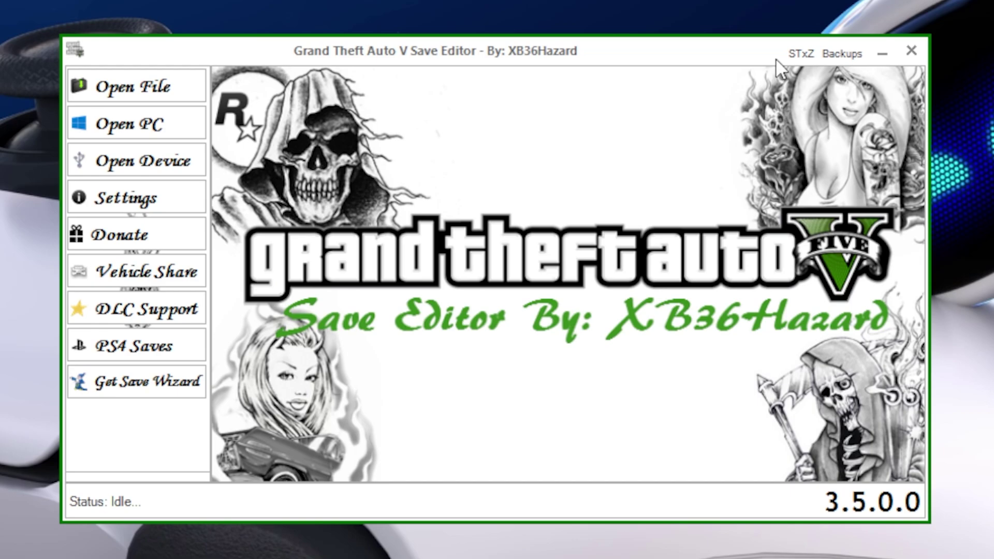